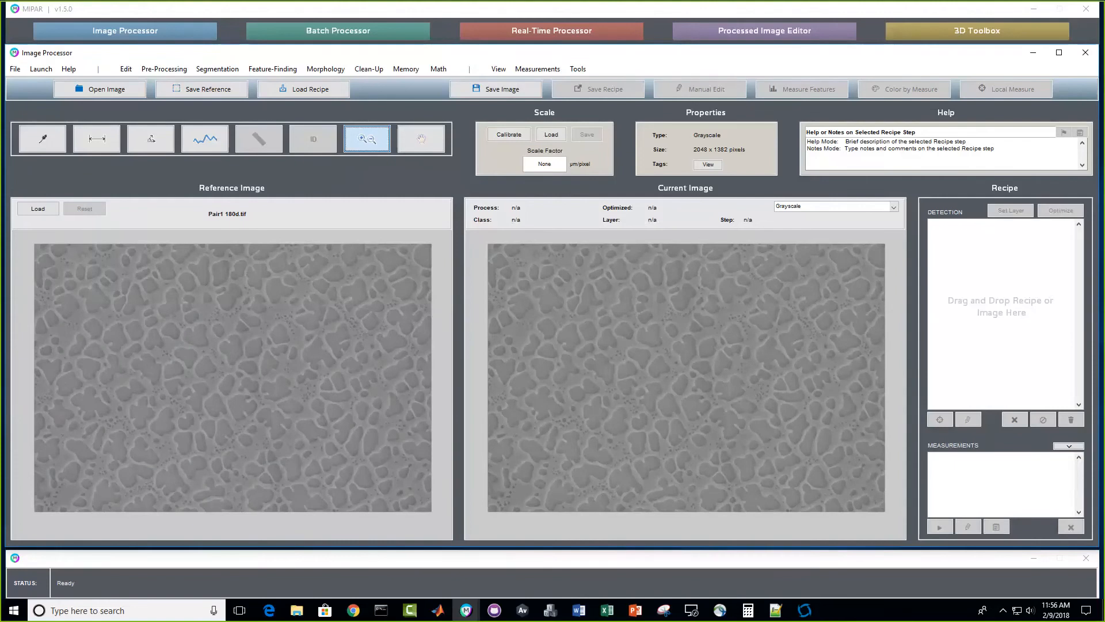
- Apply the detection recipe to the Pair1 180d.tif image and review the area fractions of Secondaries and Tertiaries
left_click_drag(1102, 271, 1013, 270)
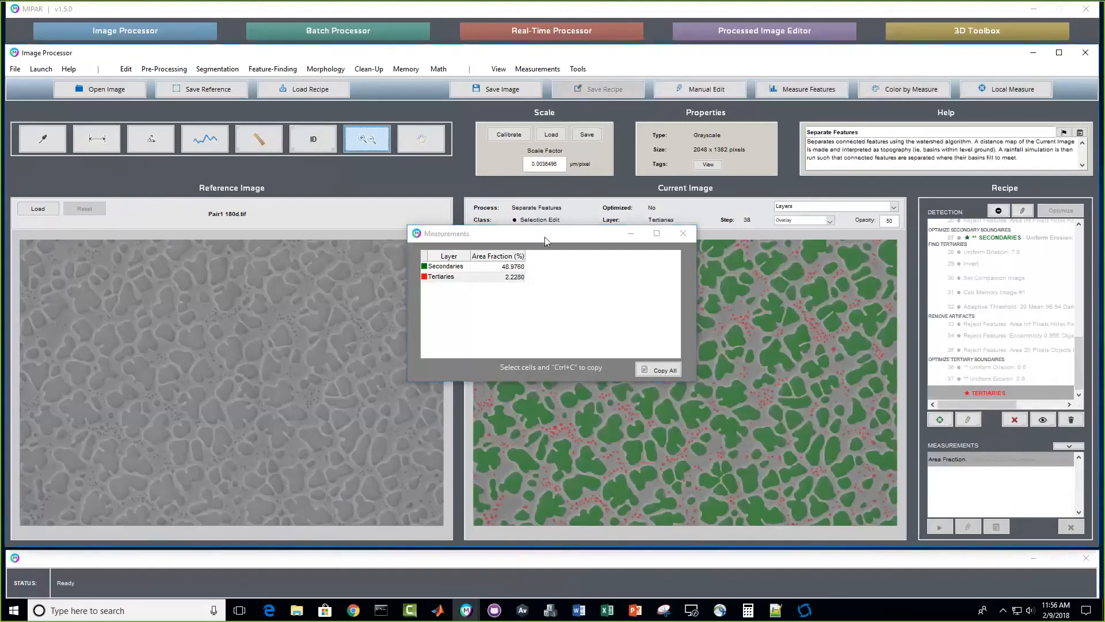
left_click_drag(544, 237, 266, 216)
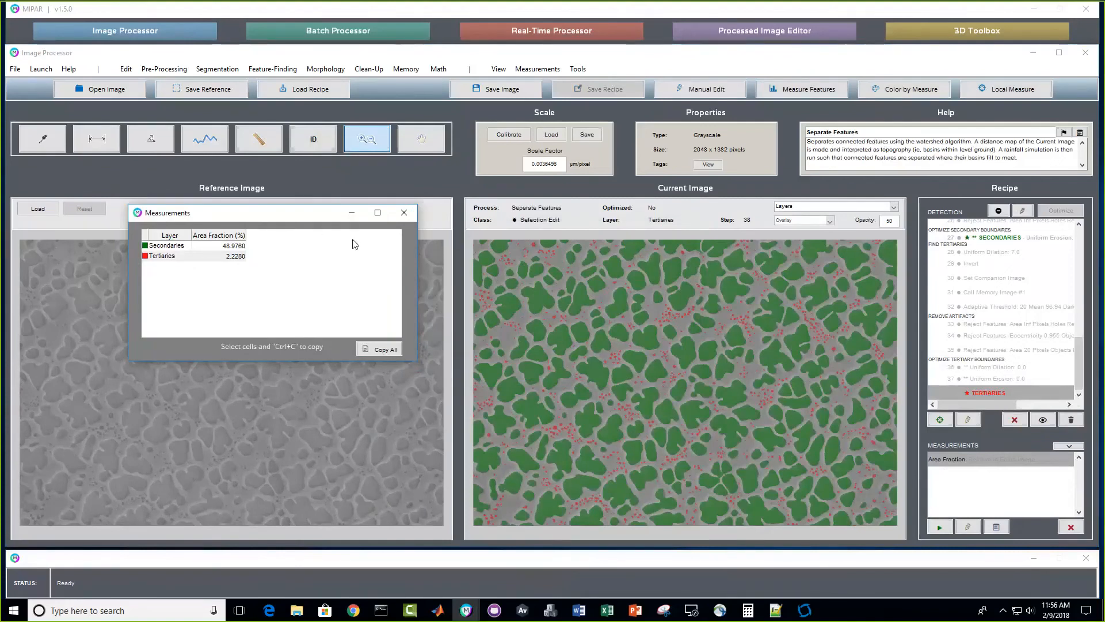
left_click_drag(313, 215, 501, 248)
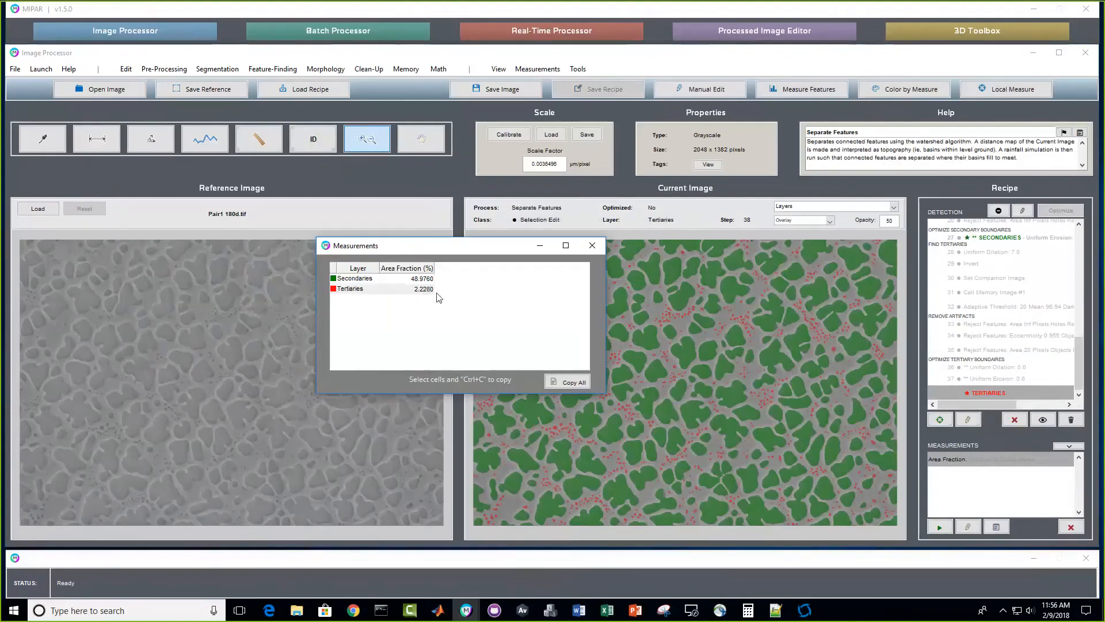
left_click(592, 246)
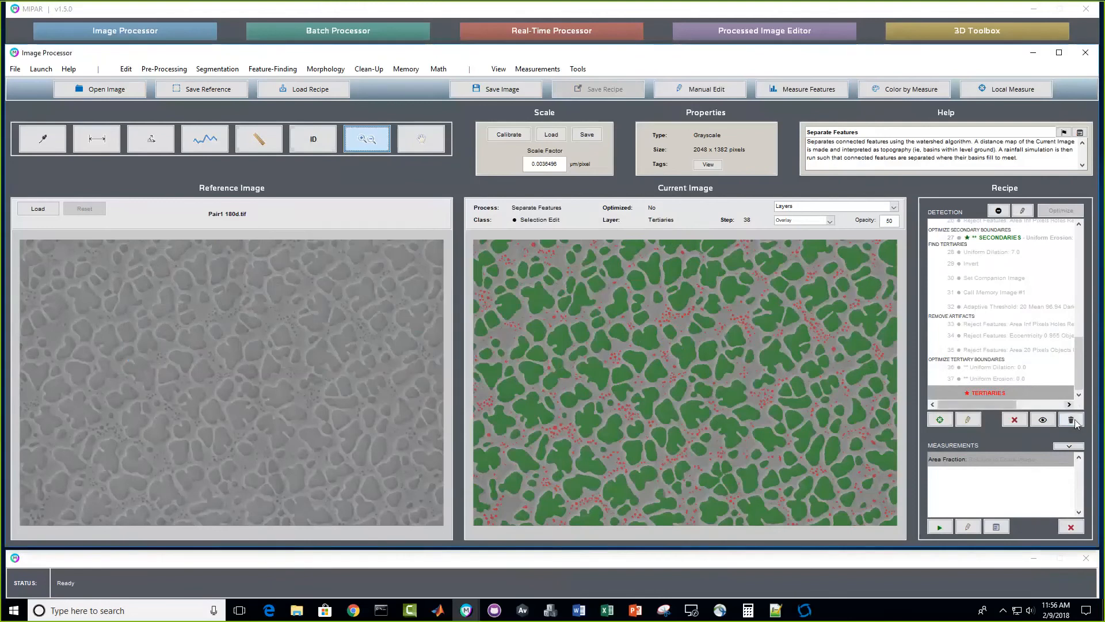
left_click(1068, 446)
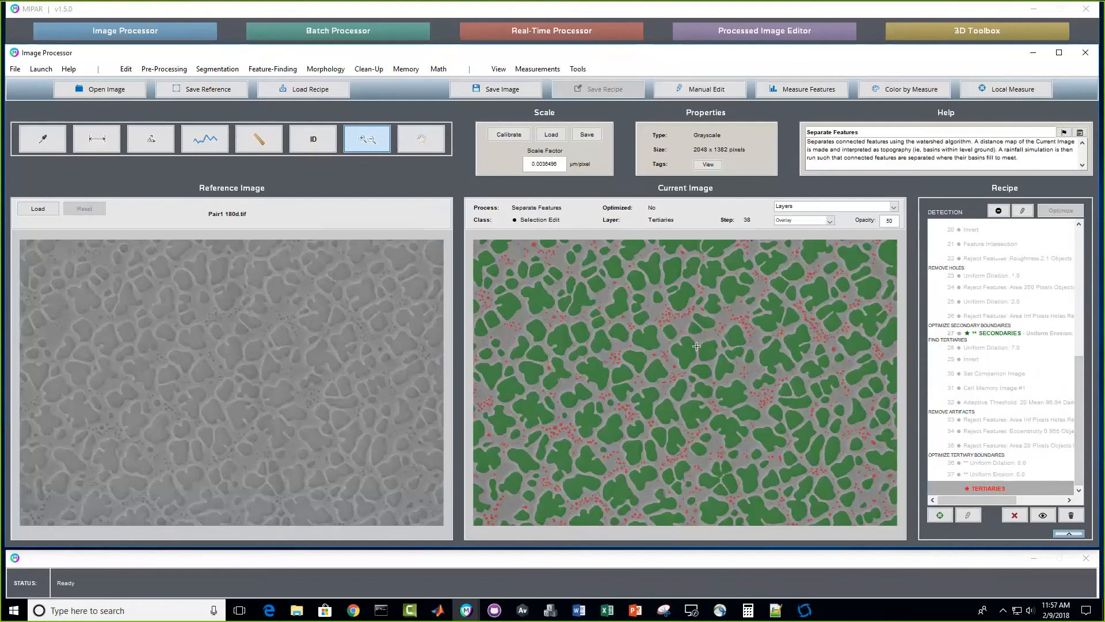
- Compare the detected layers with the reference image, and show the result of recipe step 26, Reject Features, in B/W
scroll(696, 346, "up", 5)
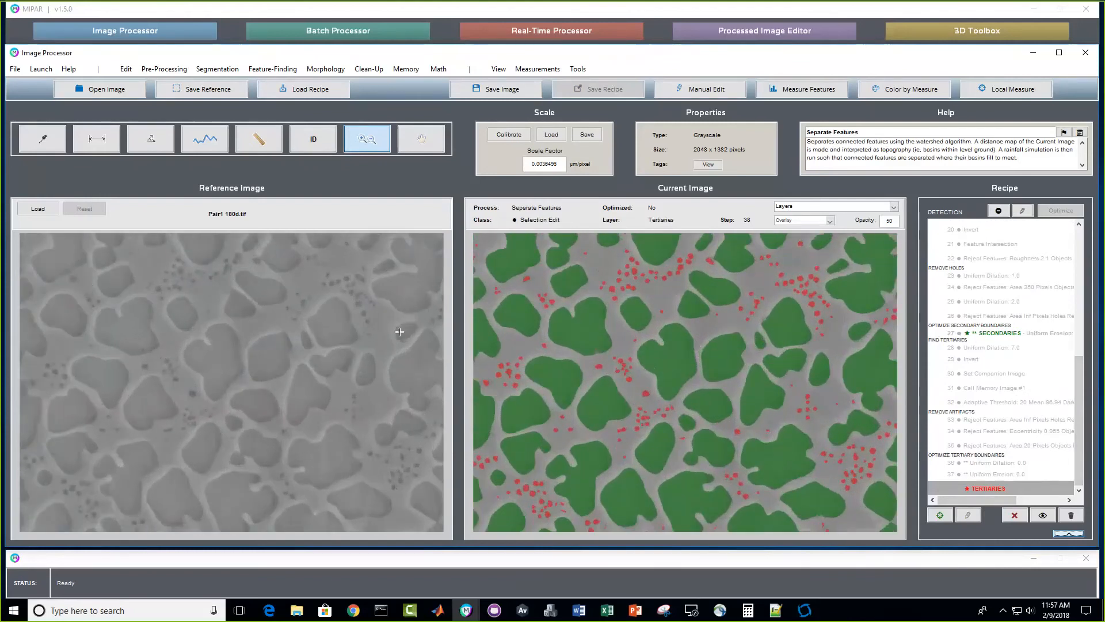
scroll(689, 333, "down", 3)
scroll(690, 322, "up", 3)
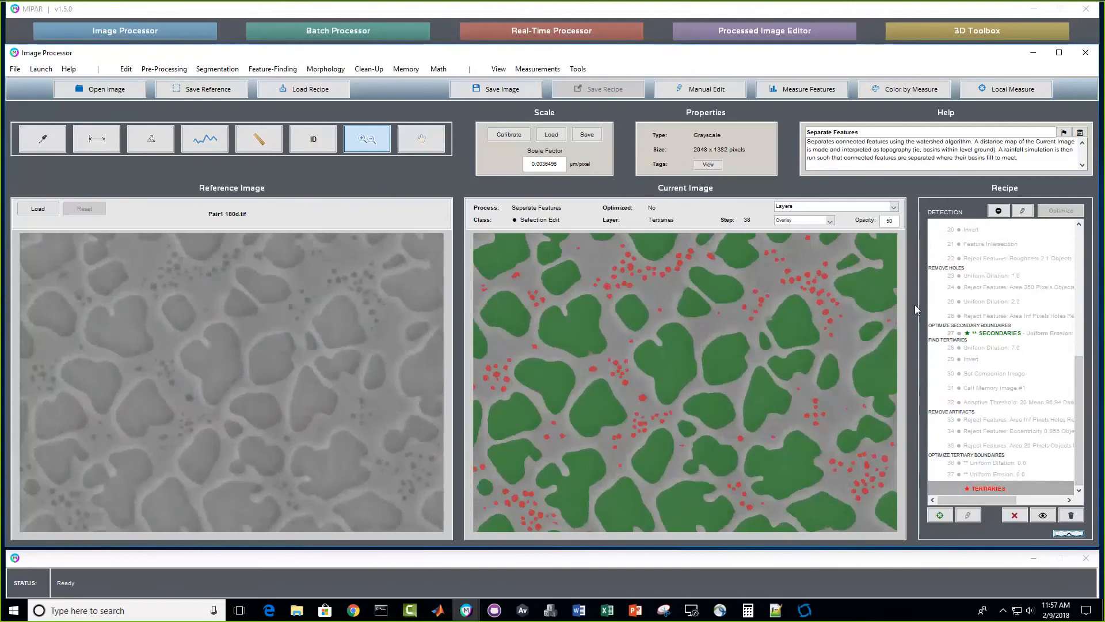
left_click(1018, 319)
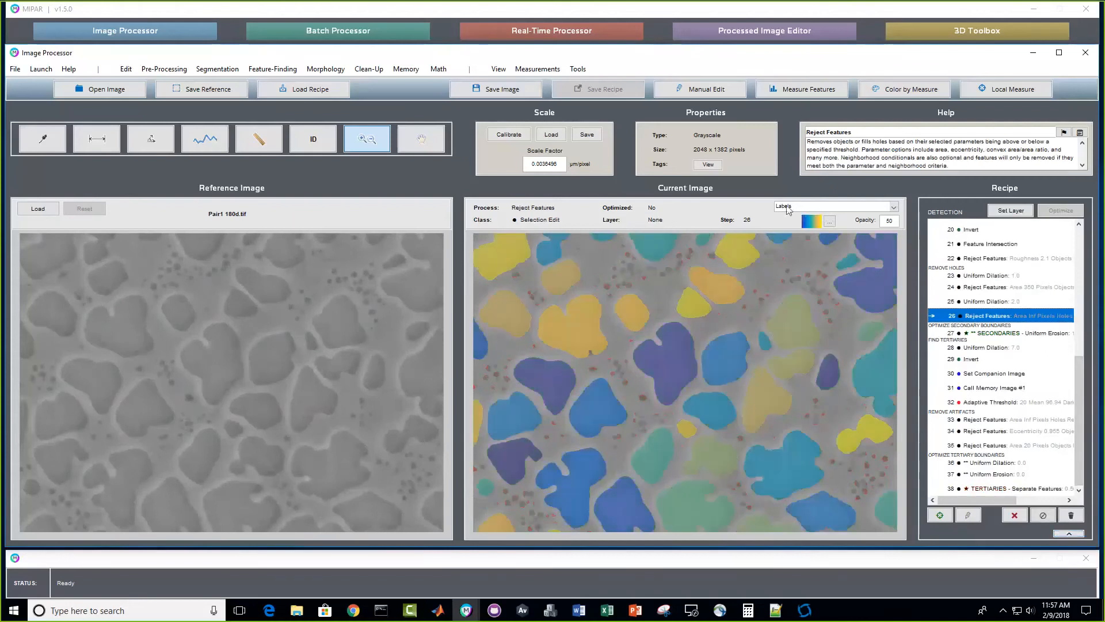
left_click(790, 207)
left_click(788, 216)
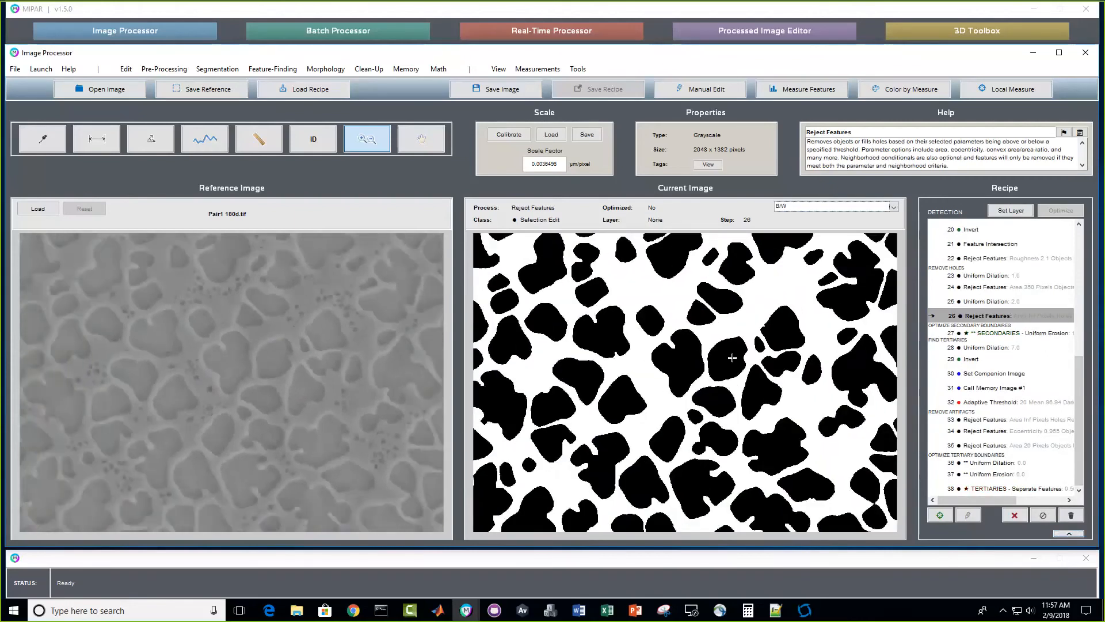
scroll(720, 341, "down", 1)
left_click_drag(1079, 390, 1077, 274)
left_click_drag(1082, 314, 1079, 418)
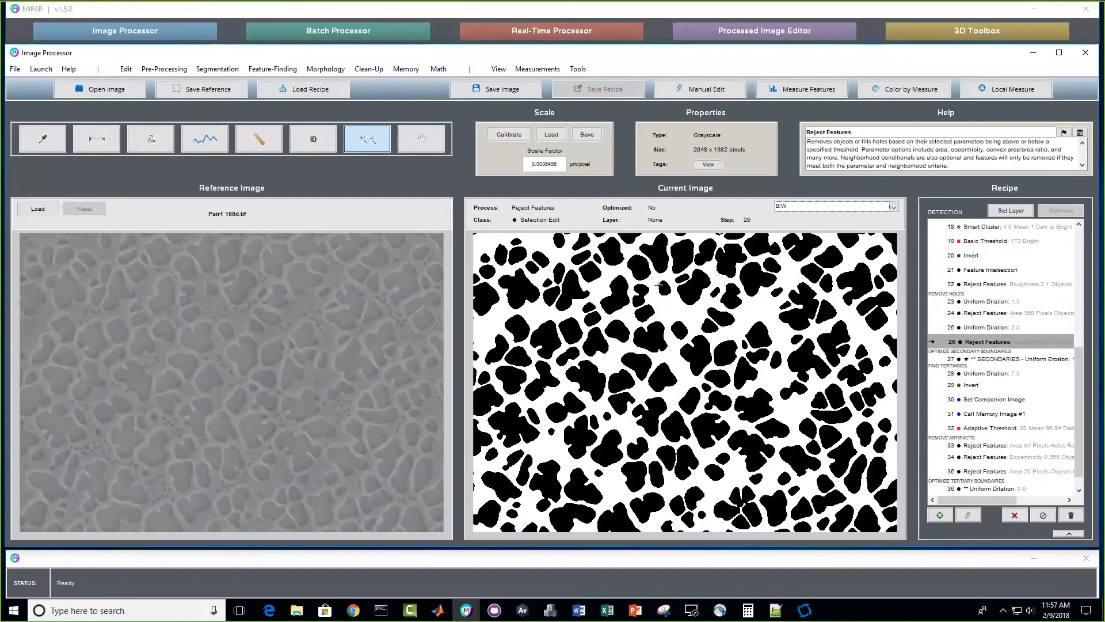
- Start a Uniform Erosion on the step 26 selection and preview it as an outline against the particle boundaries
left_click(325, 69)
mouse_move(354, 97)
left_click(412, 98)
scroll(610, 330, "up", 5)
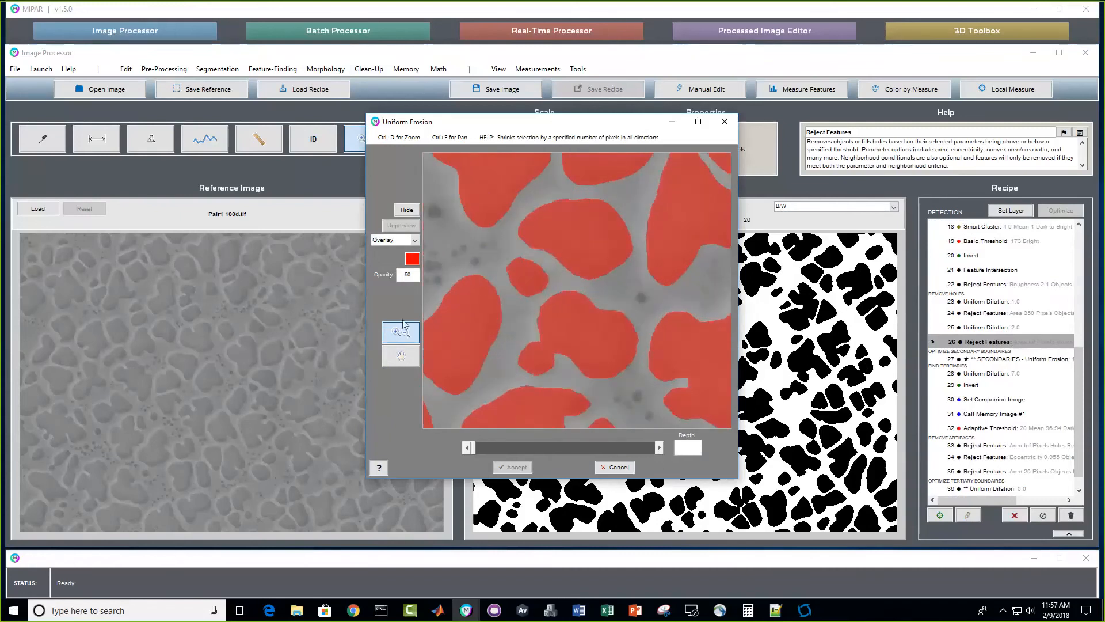
left_click(406, 210)
left_click(407, 209)
scroll(599, 210, "up", 2)
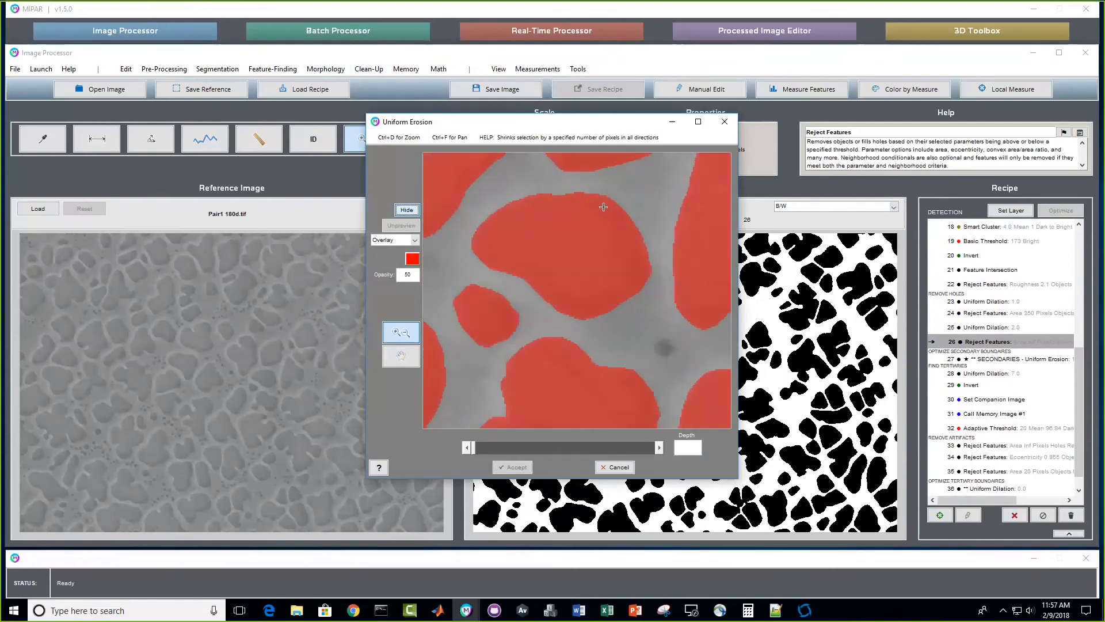
left_click(396, 239)
left_click(389, 269)
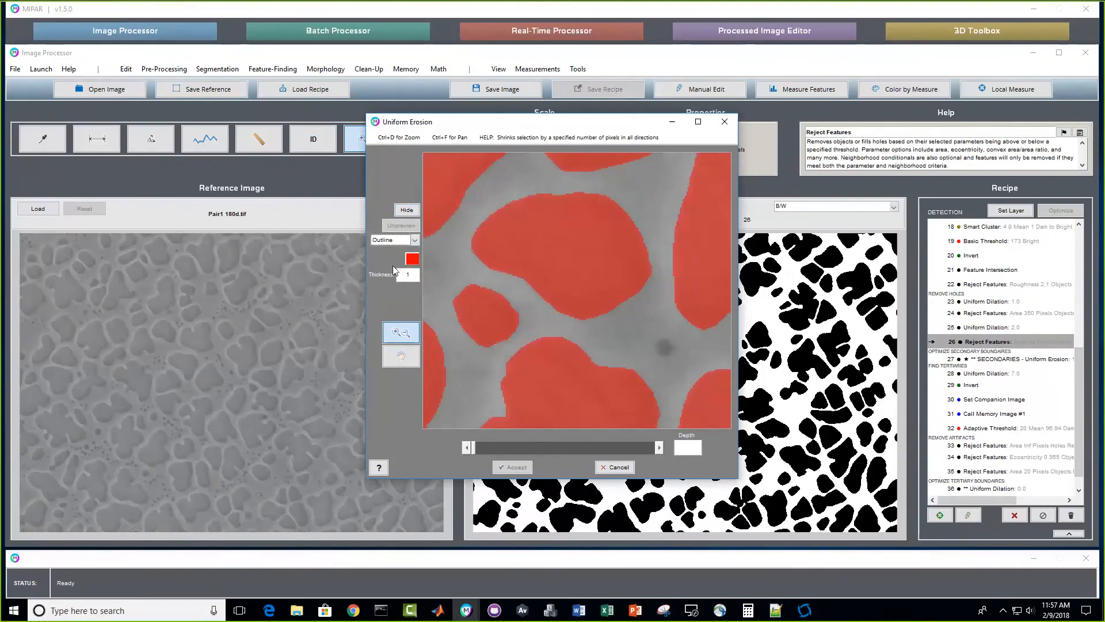
scroll(624, 223, "down", 2)
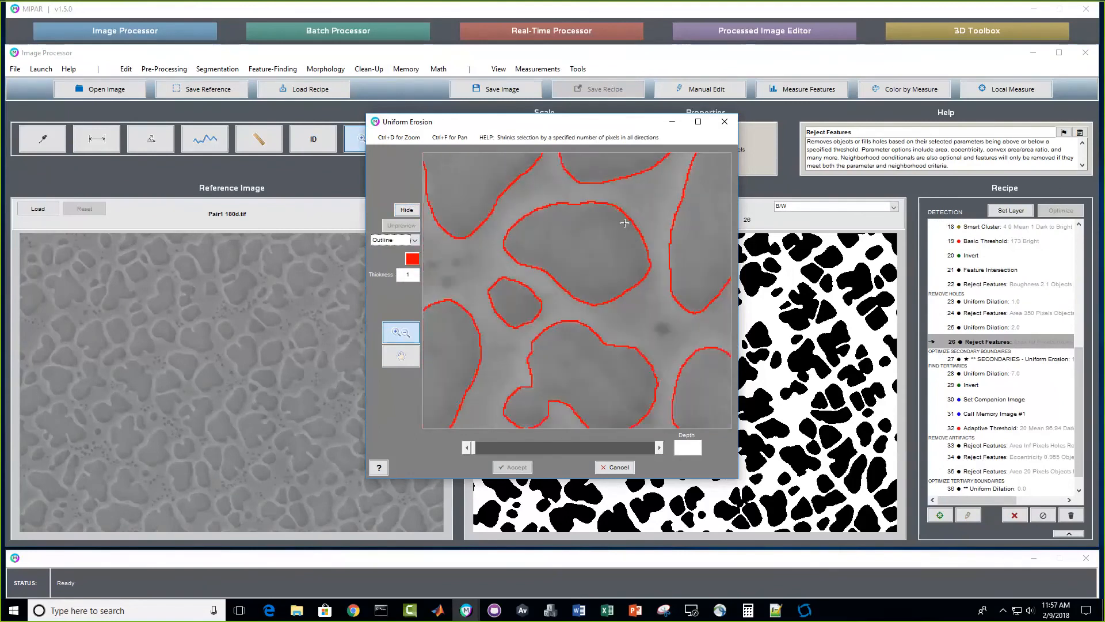
scroll(623, 226, "up", 1)
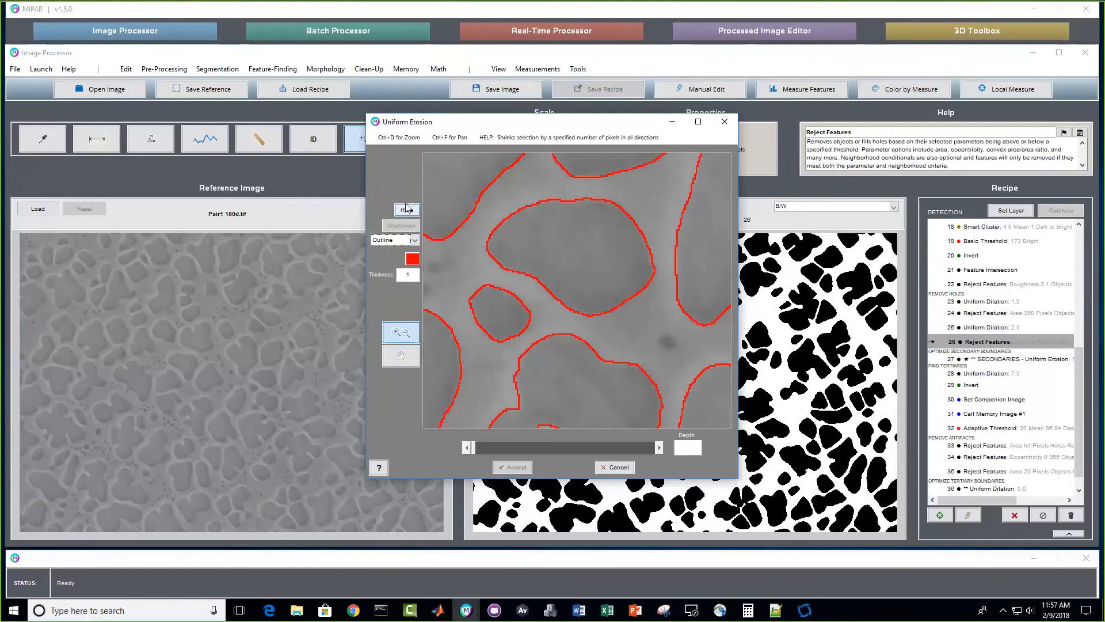
- Try Uniform Erosion depths of 1, 2 and 0 against the particle edges, and cancel the erosion
left_click(414, 211)
left_click(659, 447)
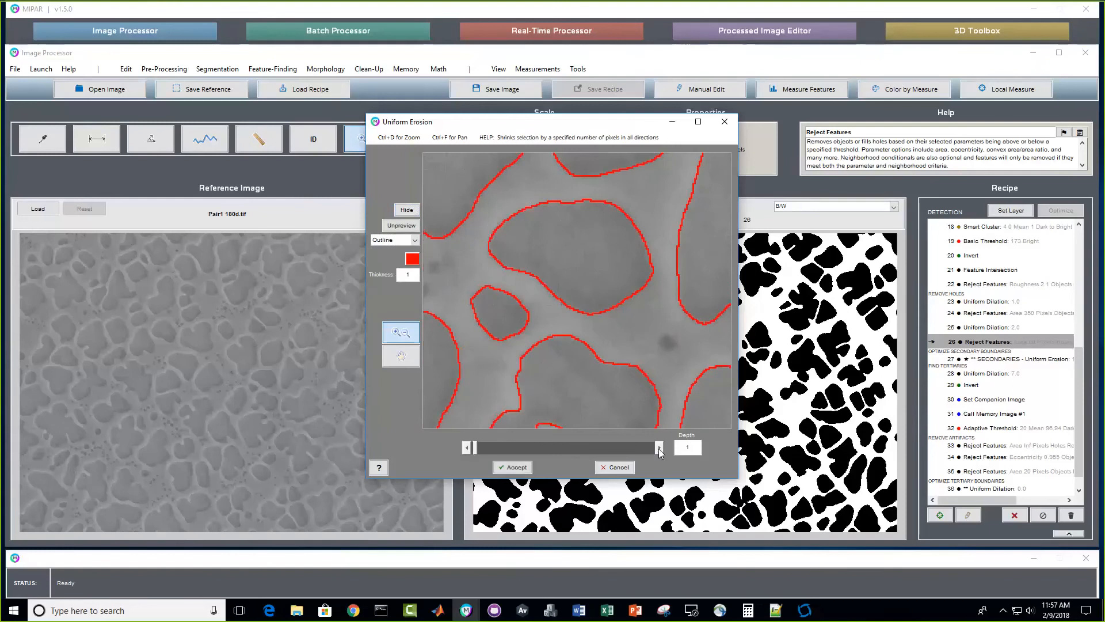
left_click(659, 449)
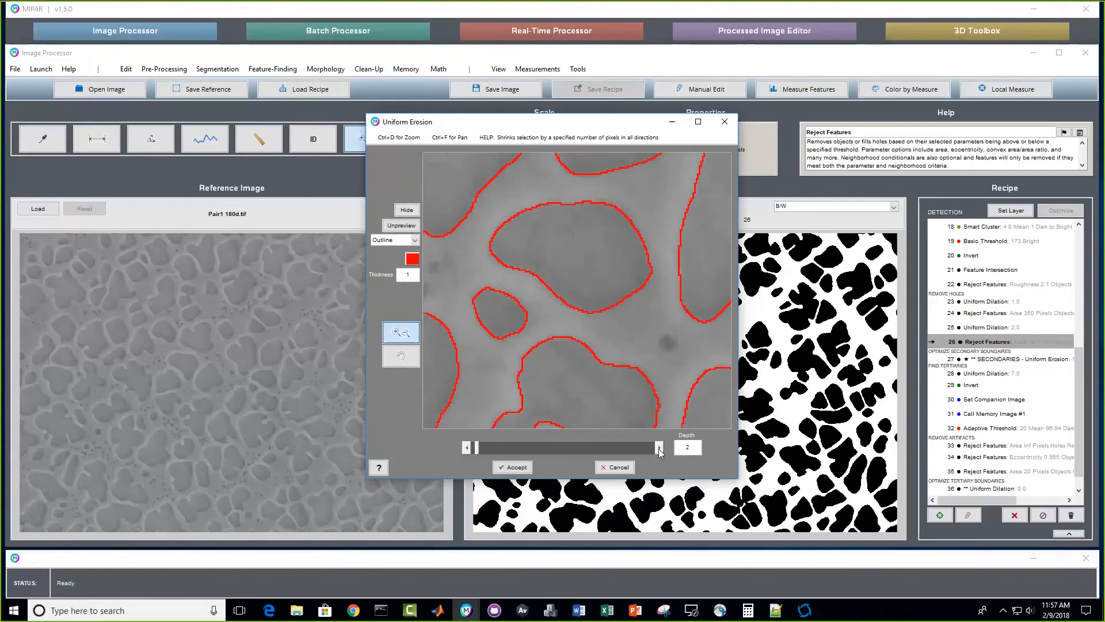
left_click(466, 447)
left_click(467, 447)
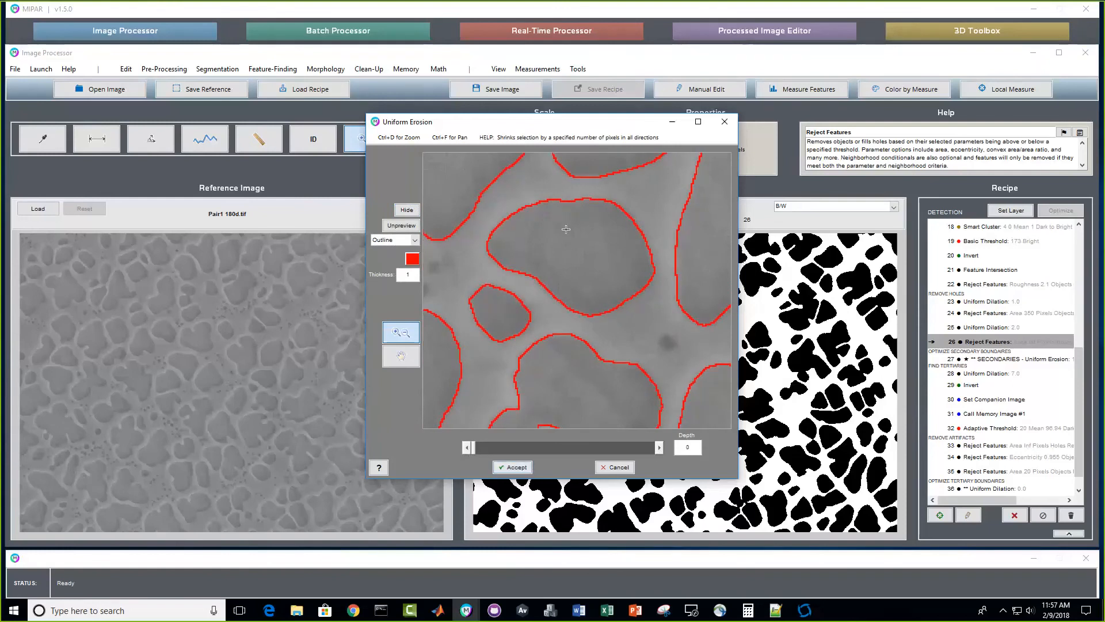
scroll(566, 229, "down", 5)
scroll(567, 229, "up", 3)
scroll(566, 229, "up", 2)
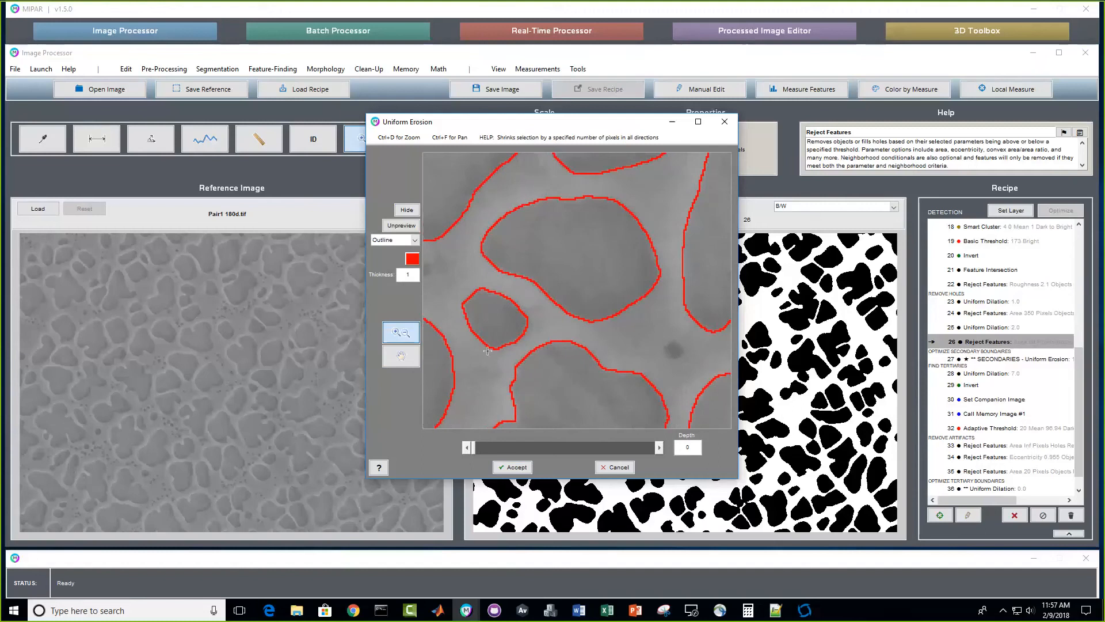
left_click(659, 448)
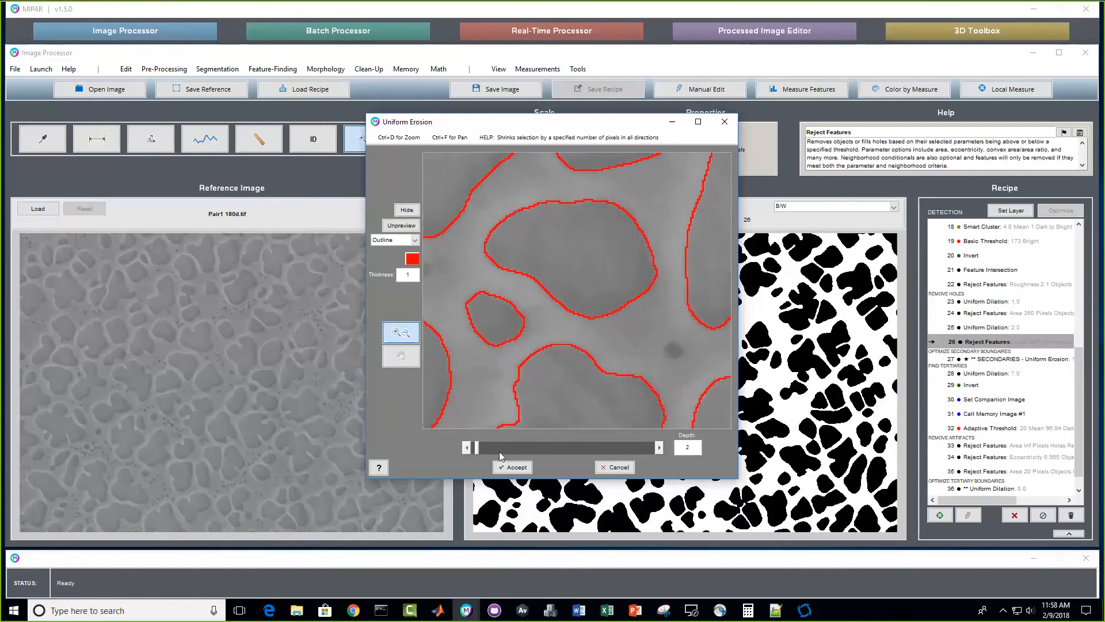
left_click(469, 448)
left_click(469, 448)
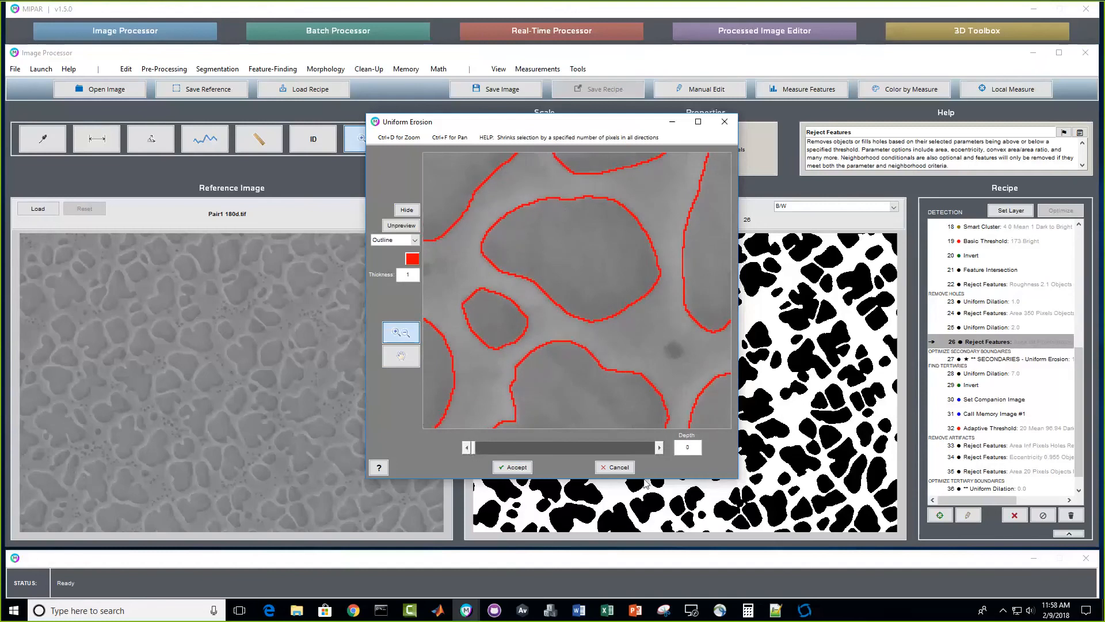
left_click(617, 466)
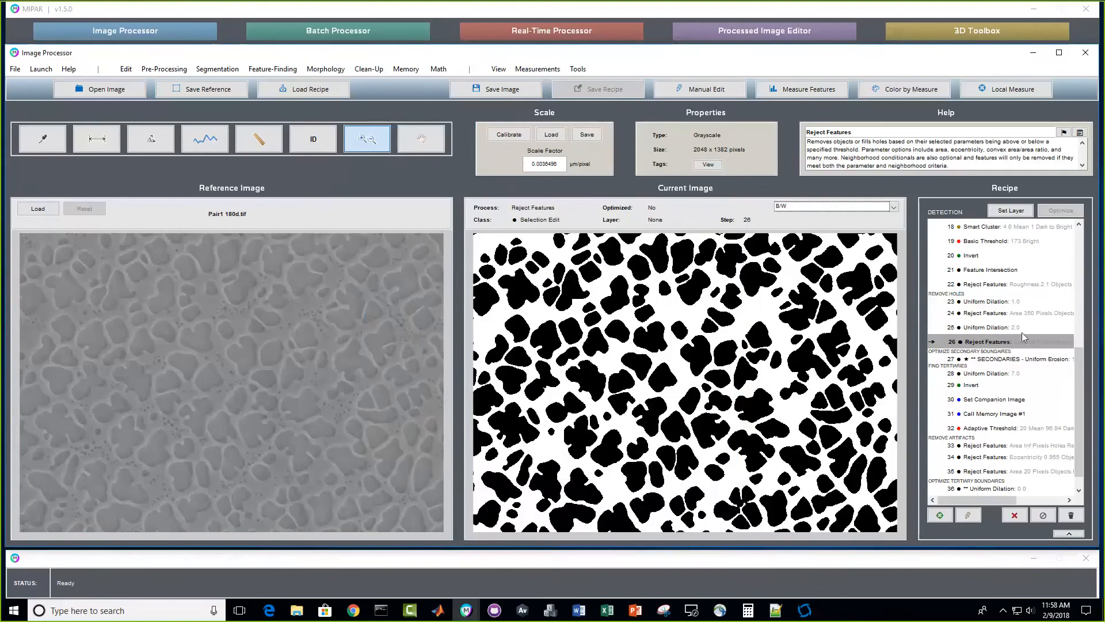
- Remove the optimization from recipe step 27, SECONDARIES - Uniform Erosion, and show the current image as an overlay
left_click(1014, 361)
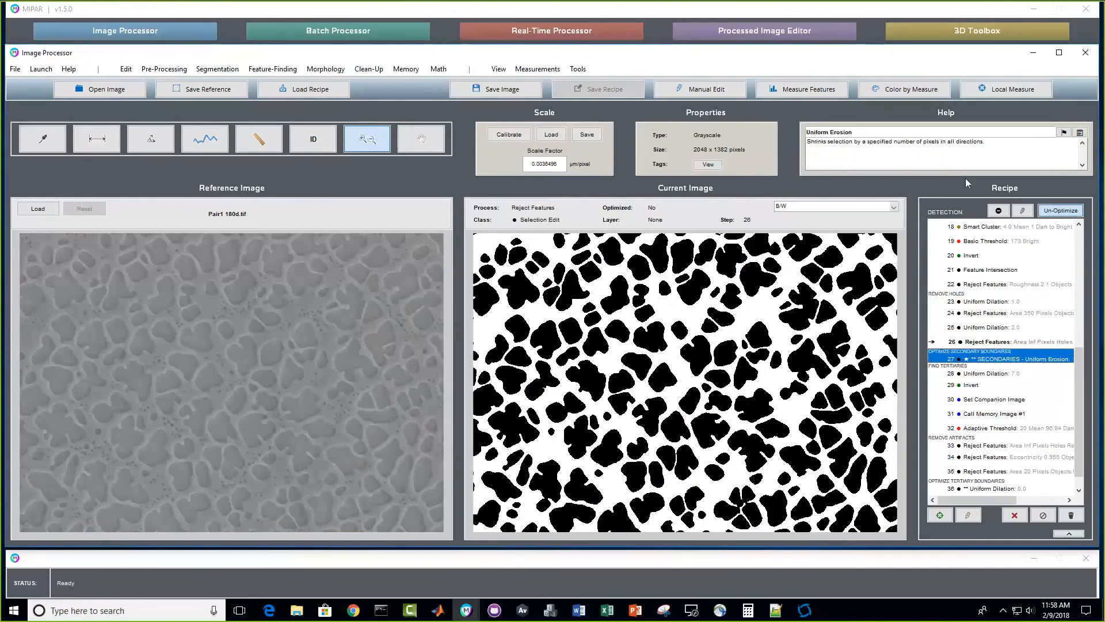
left_click(1061, 211)
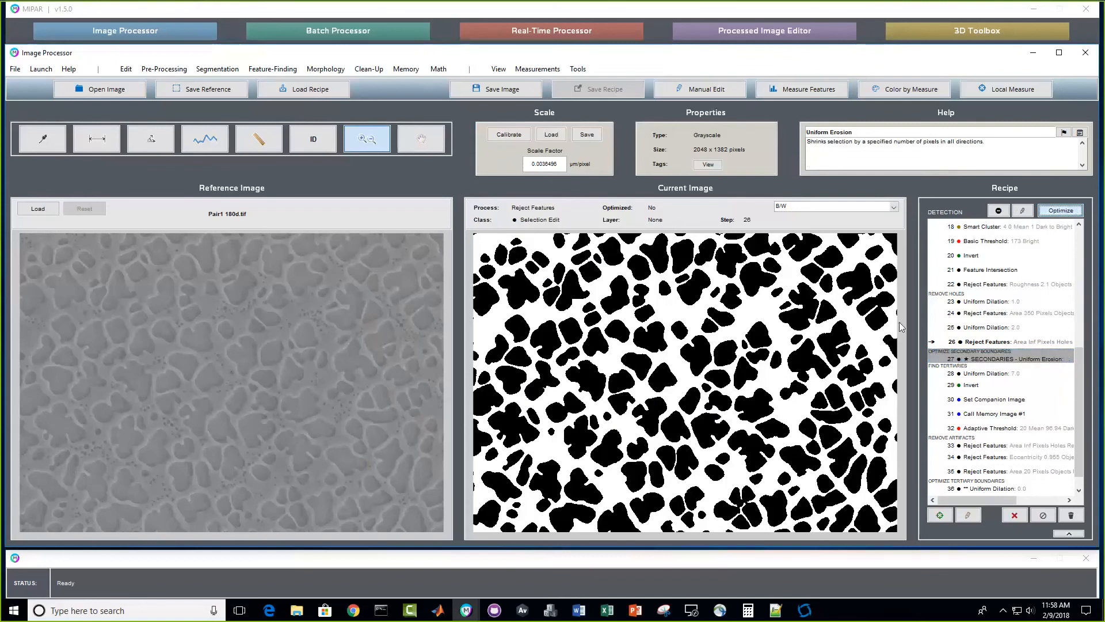
left_click(793, 206)
left_click(793, 221)
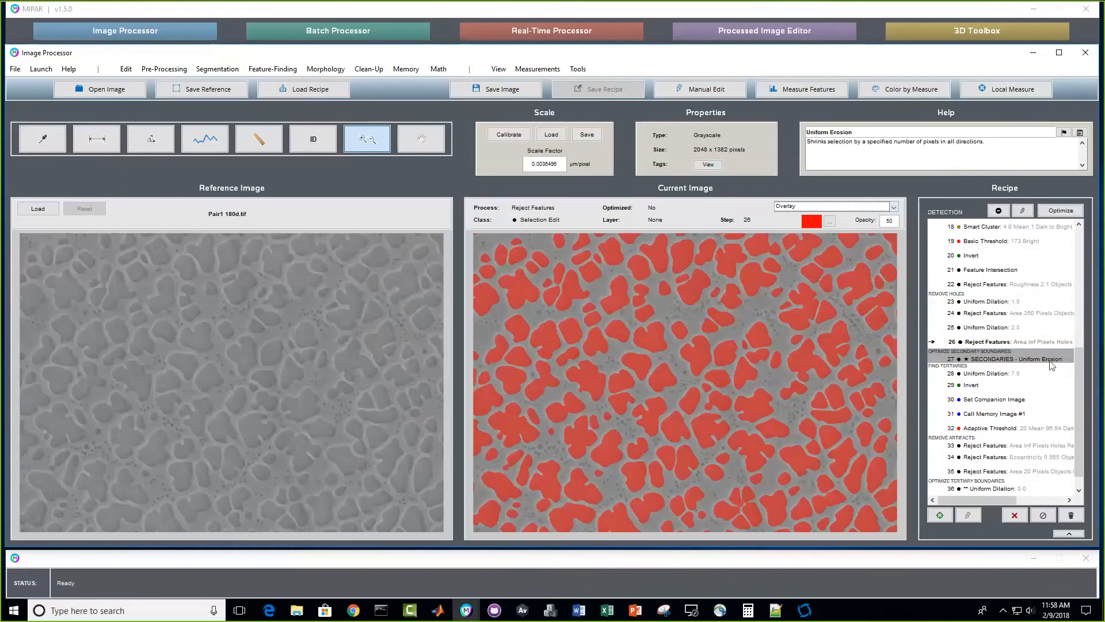
left_click(1060, 210)
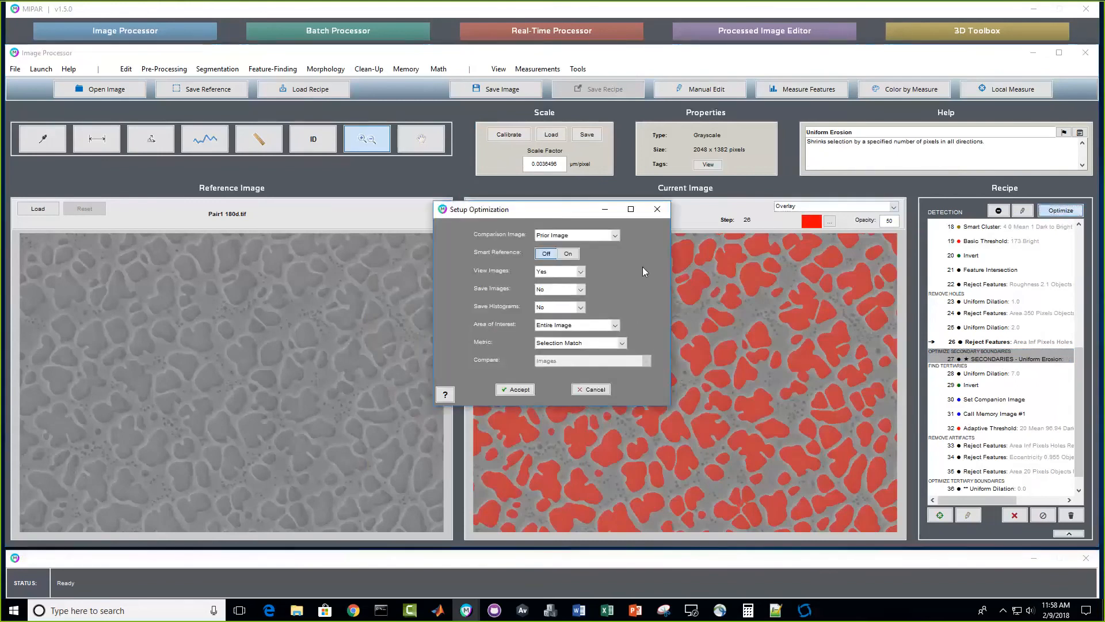
left_click(601, 233)
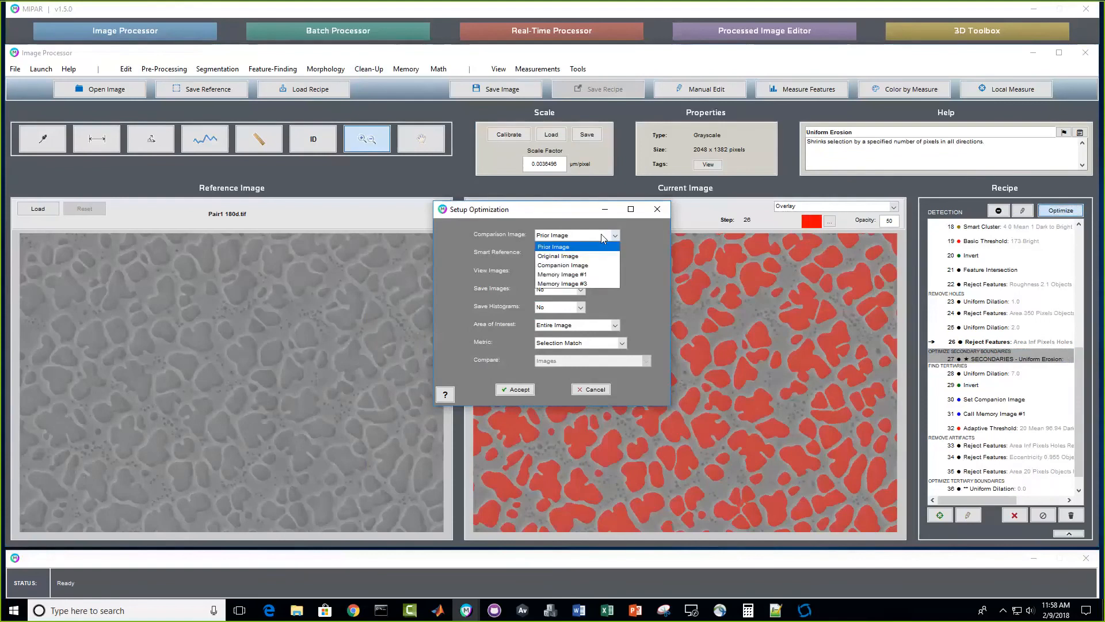
left_click(595, 392)
left_click(595, 392)
- View the image stored by the Set Memory Image #1 step at the recipe's start
left_click_drag(1080, 370, 1079, 254)
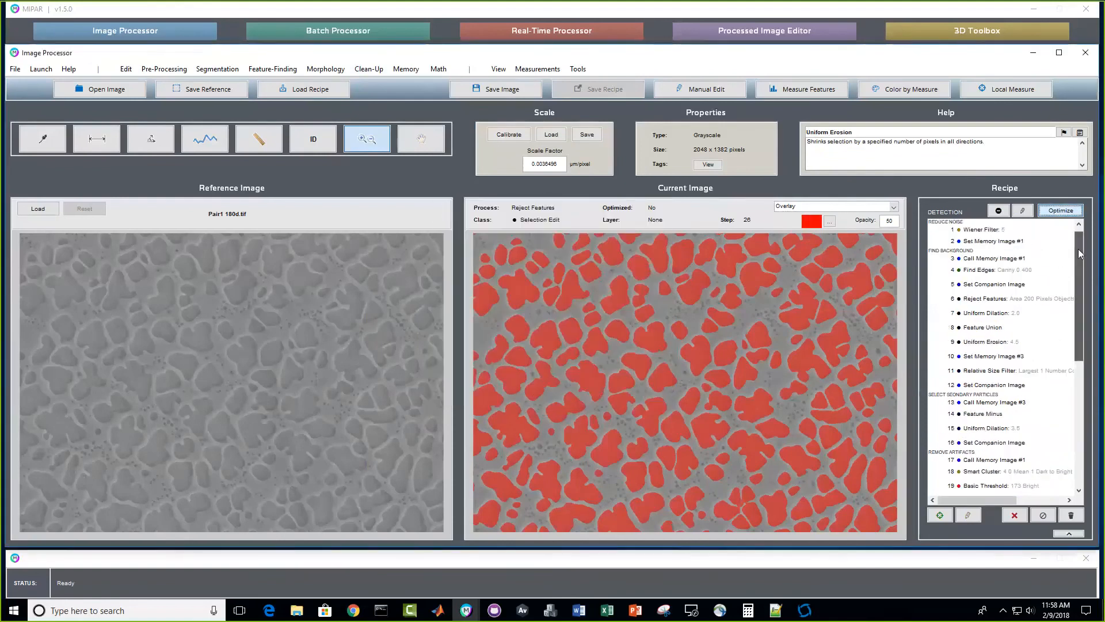
left_click(994, 241)
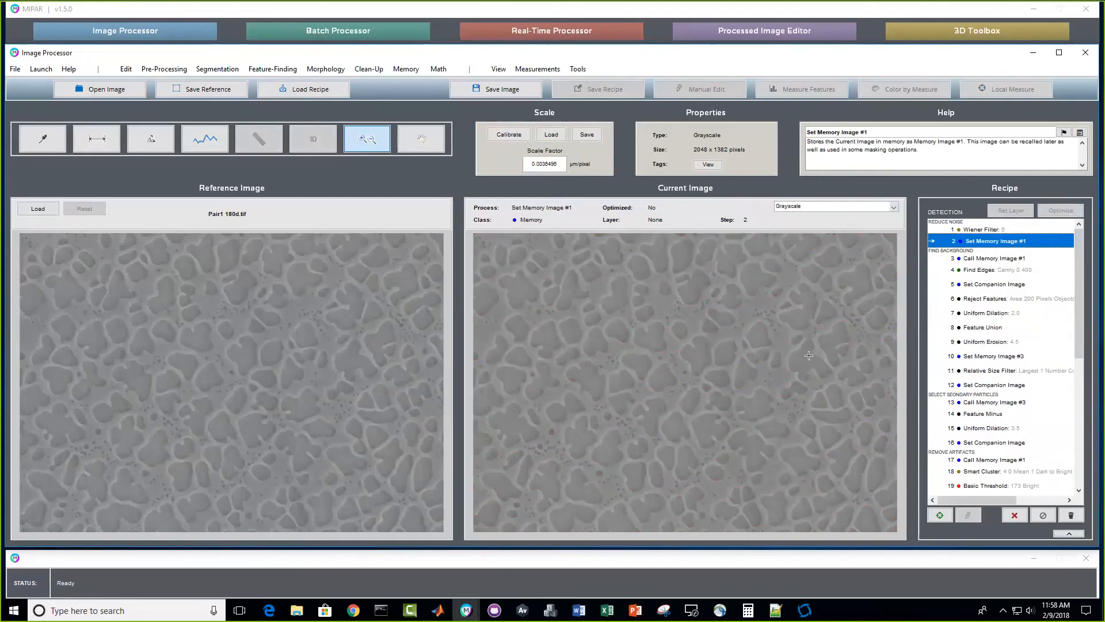
- Set up an optimization of step 27, SECONDARIES - Uniform Erosion, with Memory Image #1 as the comparison image
scroll(1019, 340, "down", 5)
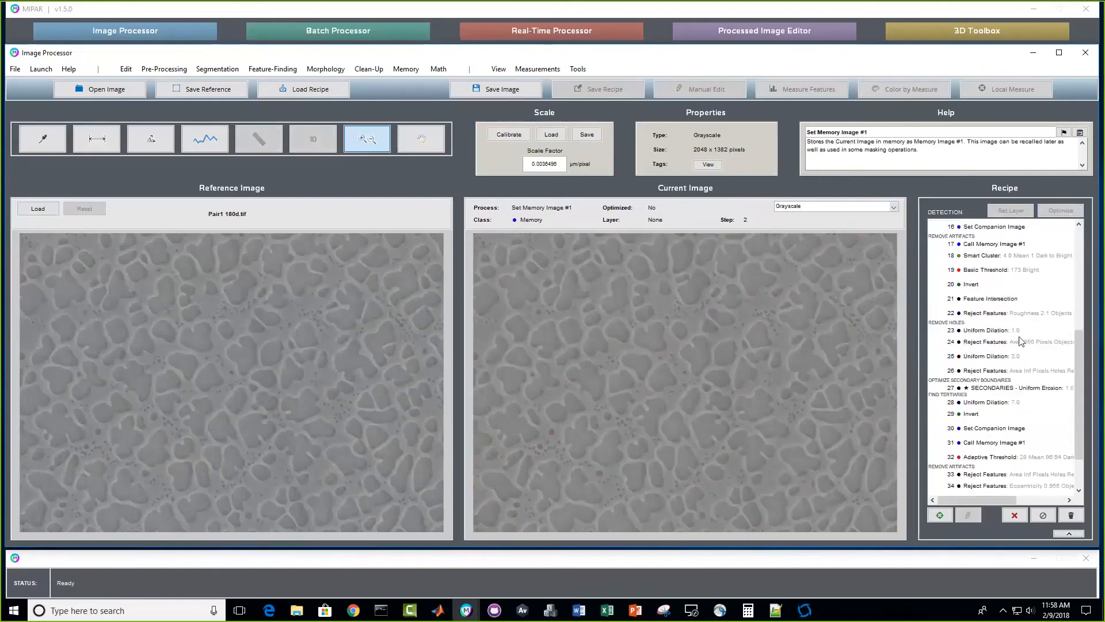
left_click(1018, 389)
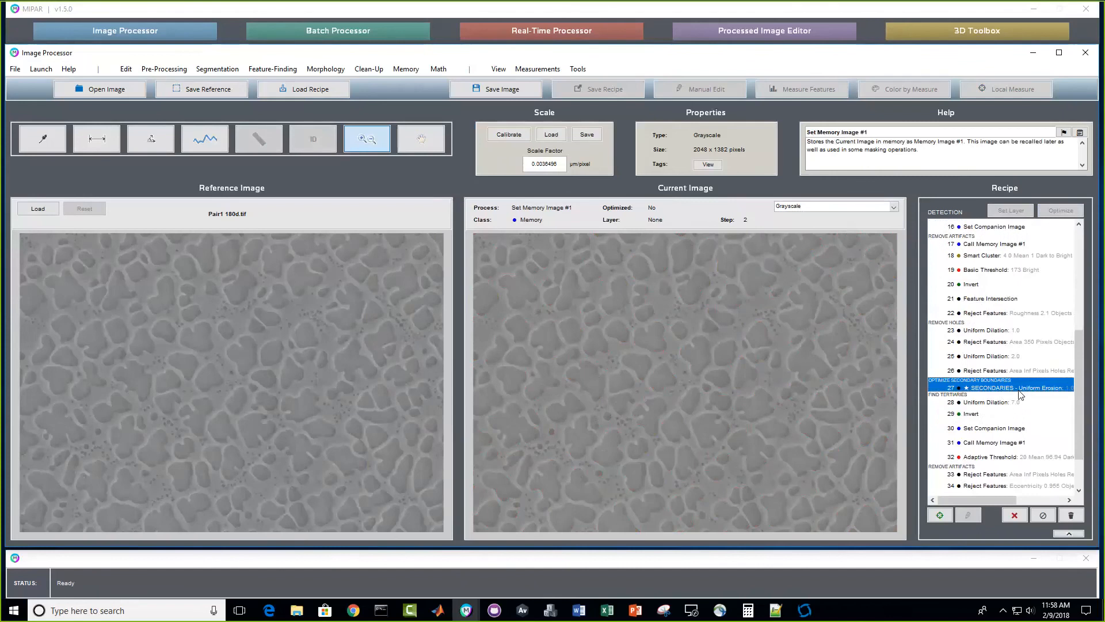
left_click(1061, 210)
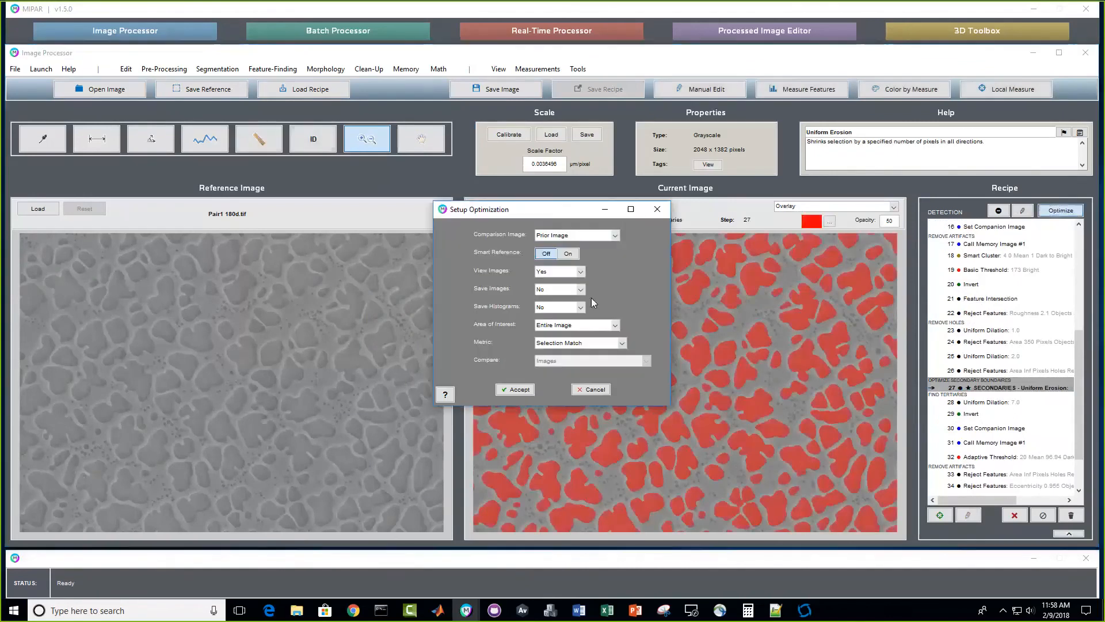
left_click(560, 236)
left_click(559, 275)
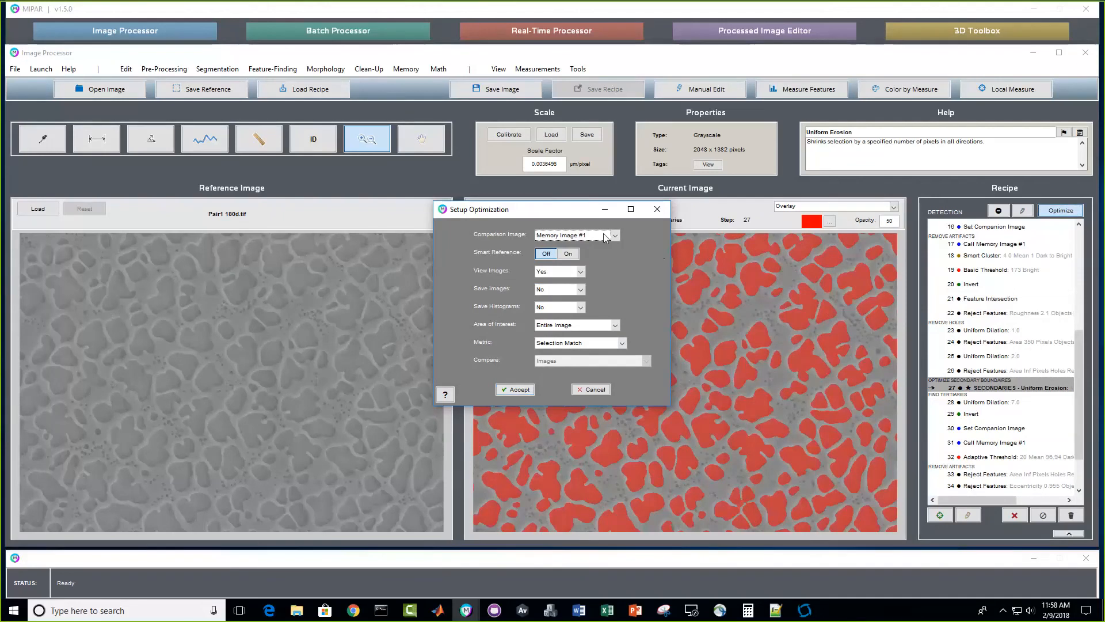
left_click(518, 390)
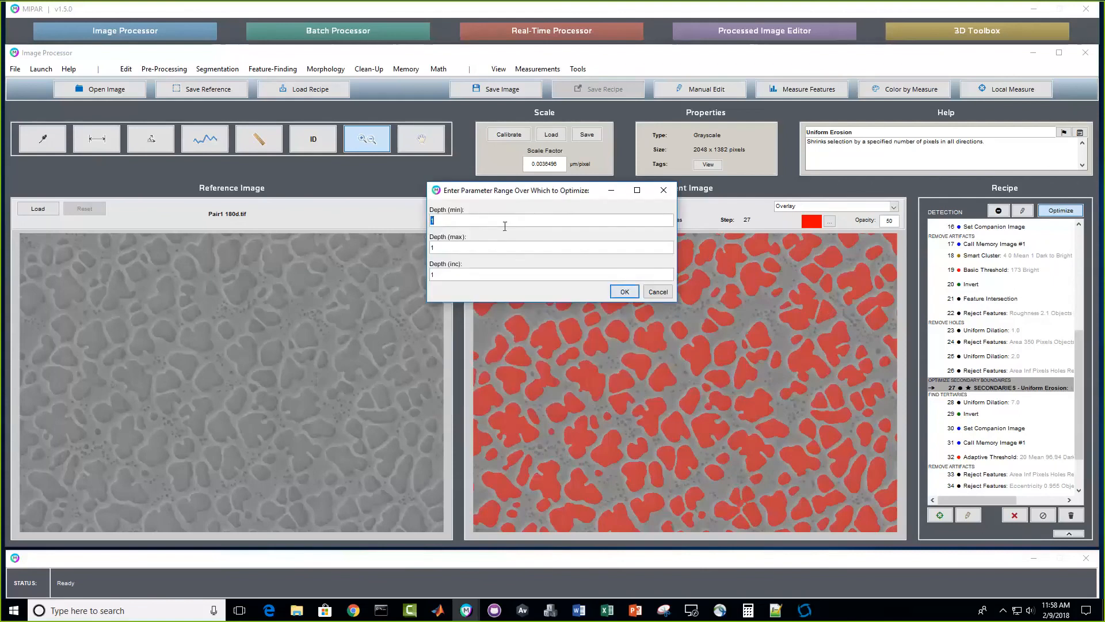
- Run the optimization over an erosion depth range of 0 to 7 in increments of 0.5
type("0")
key("Tab")
type("7")
key("Tab")
type("0.5")
key("Tab")
key("Return")
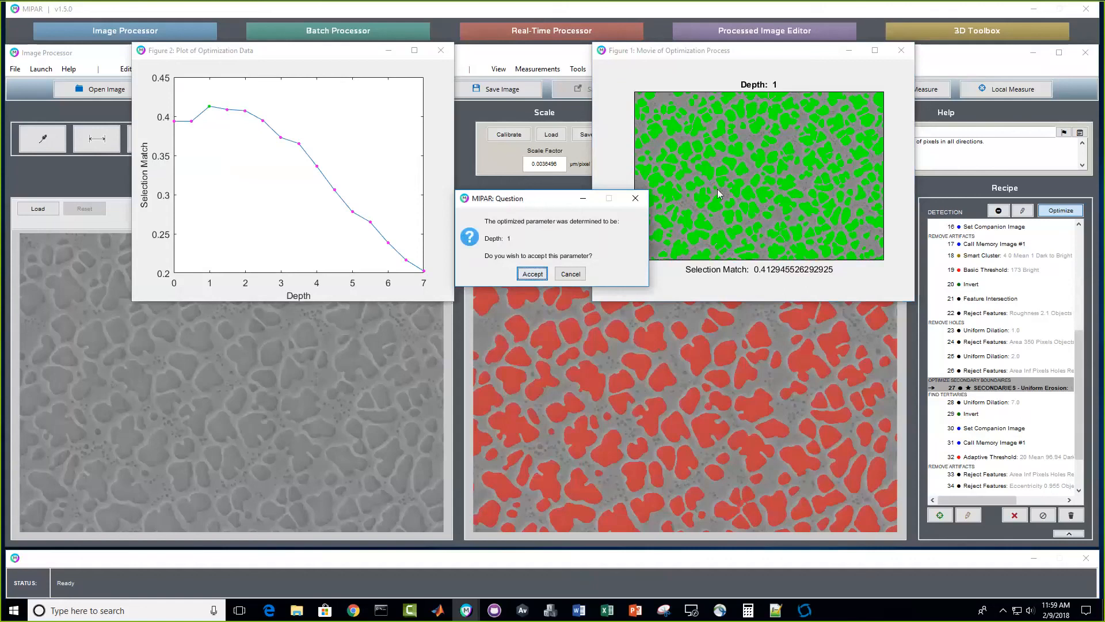
- Accept the optimized erosion depth of 1 for step 27 and check the secondary particle boundaries up close
left_click(532, 274)
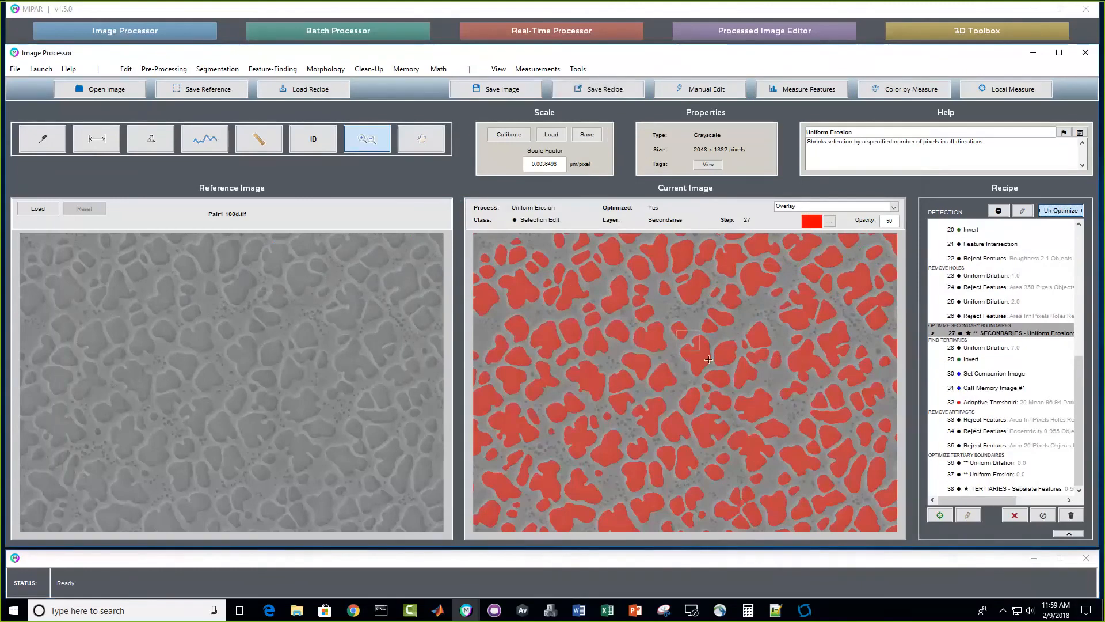
left_click_drag(713, 347, 719, 369)
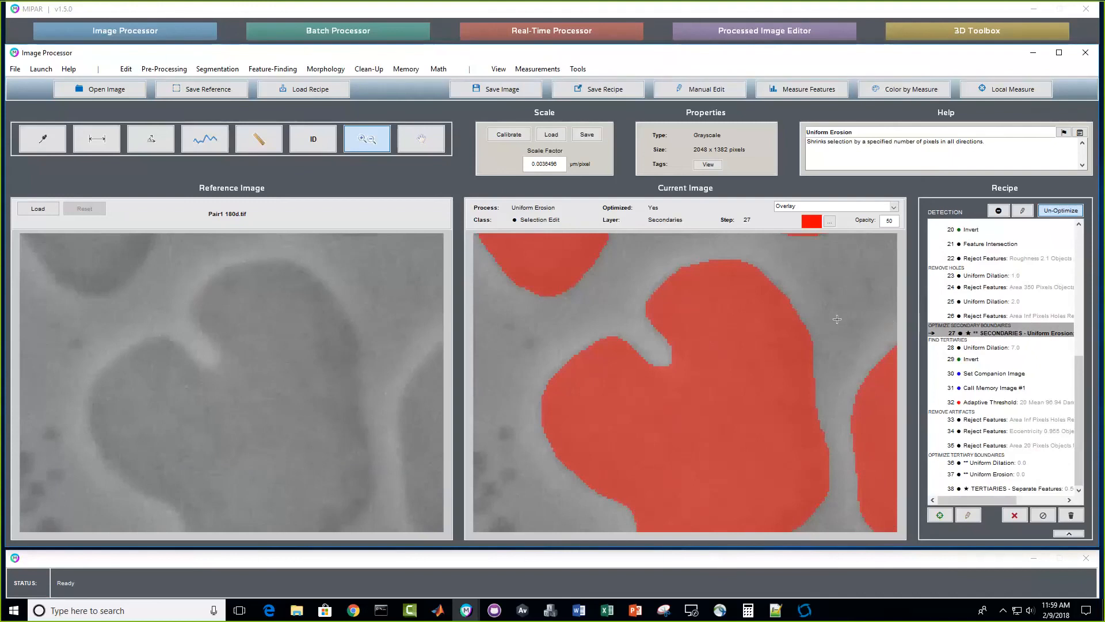
scroll(829, 320, "down", 1)
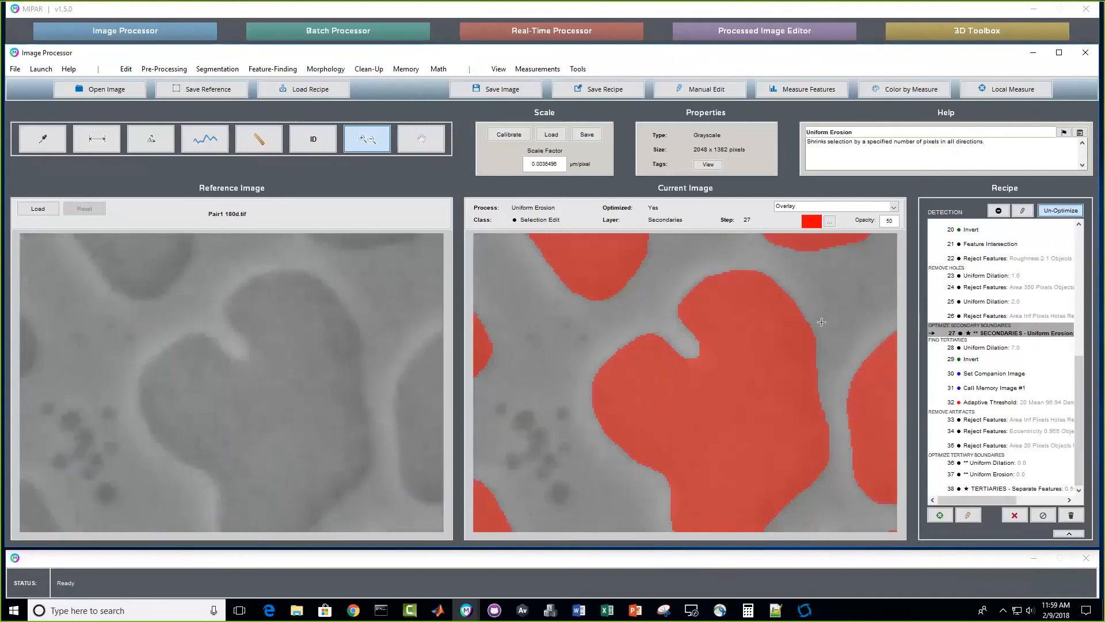
scroll(820, 325, "down", 2)
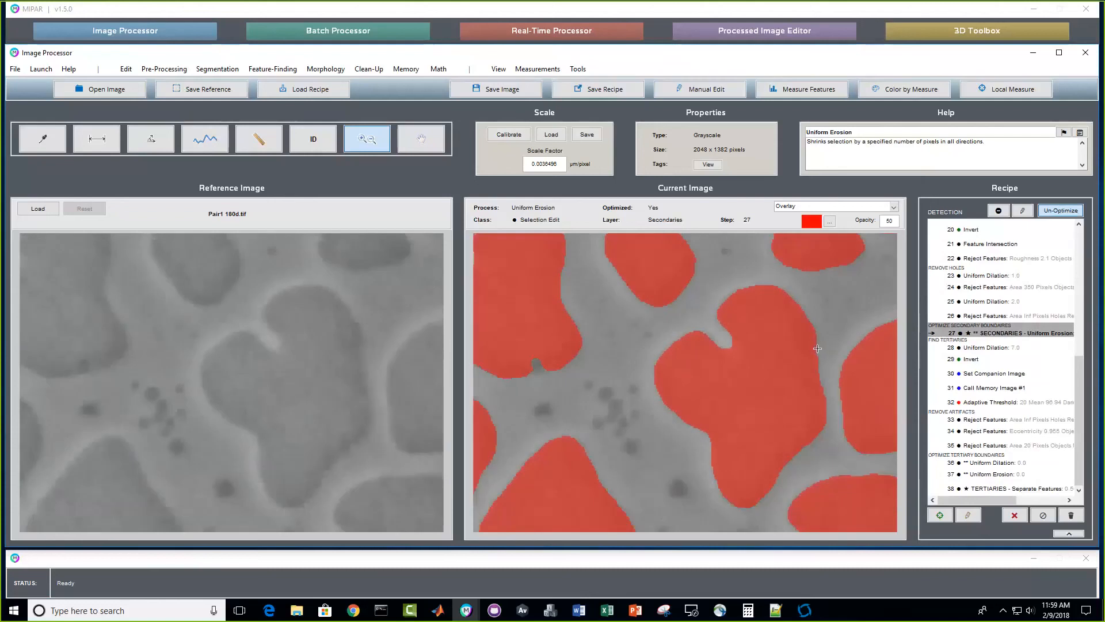
scroll(817, 348, "down", 2)
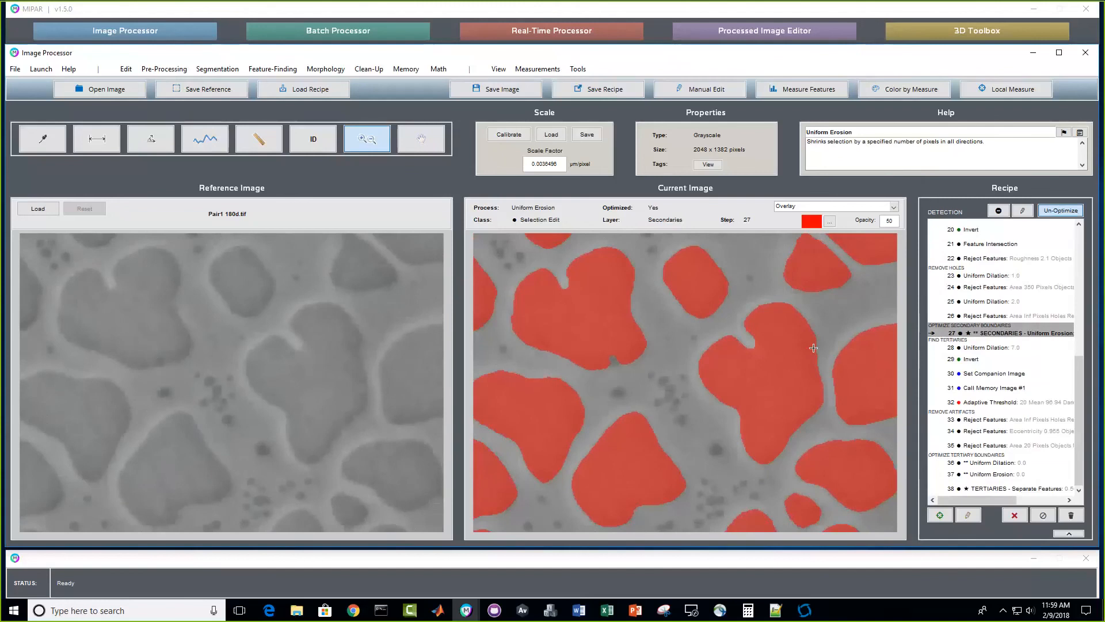
scroll(809, 348, "down", 3)
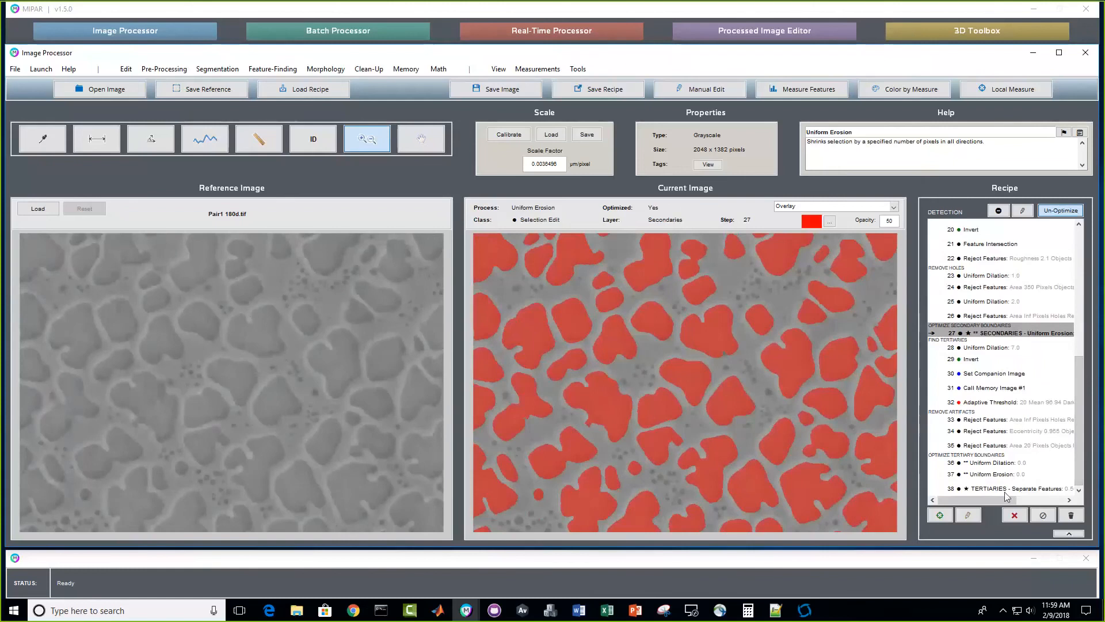
- View the results of the tertiary boundary steps 36, Uniform Dilation, and 37, Uniform Erosion
double_click(1004, 474)
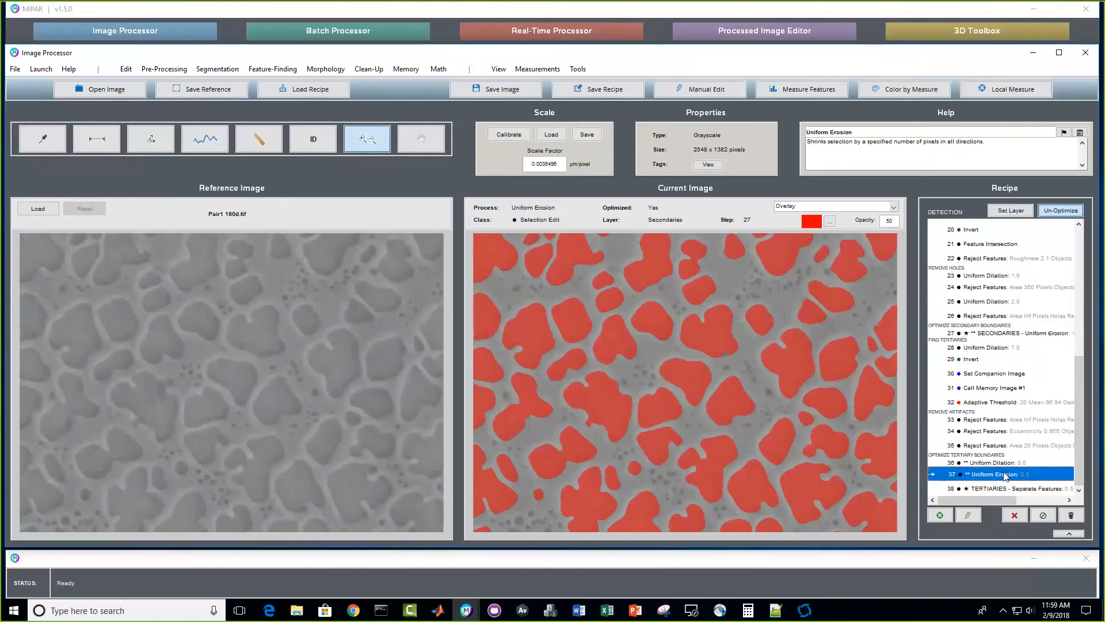
double_click(990, 463)
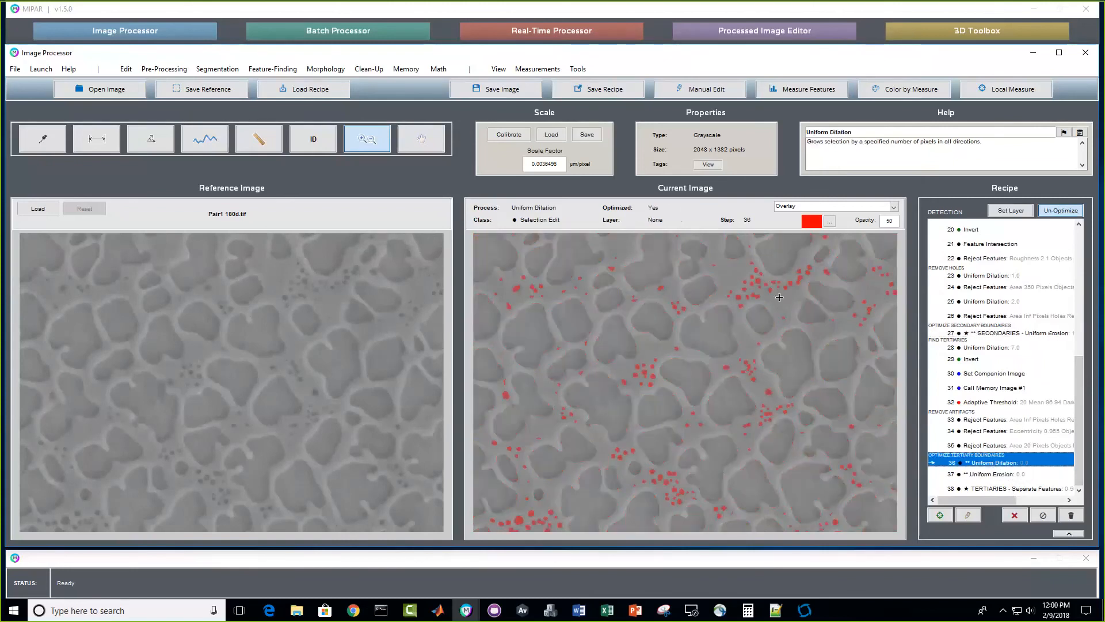
left_click(1006, 478)
double_click(1006, 478)
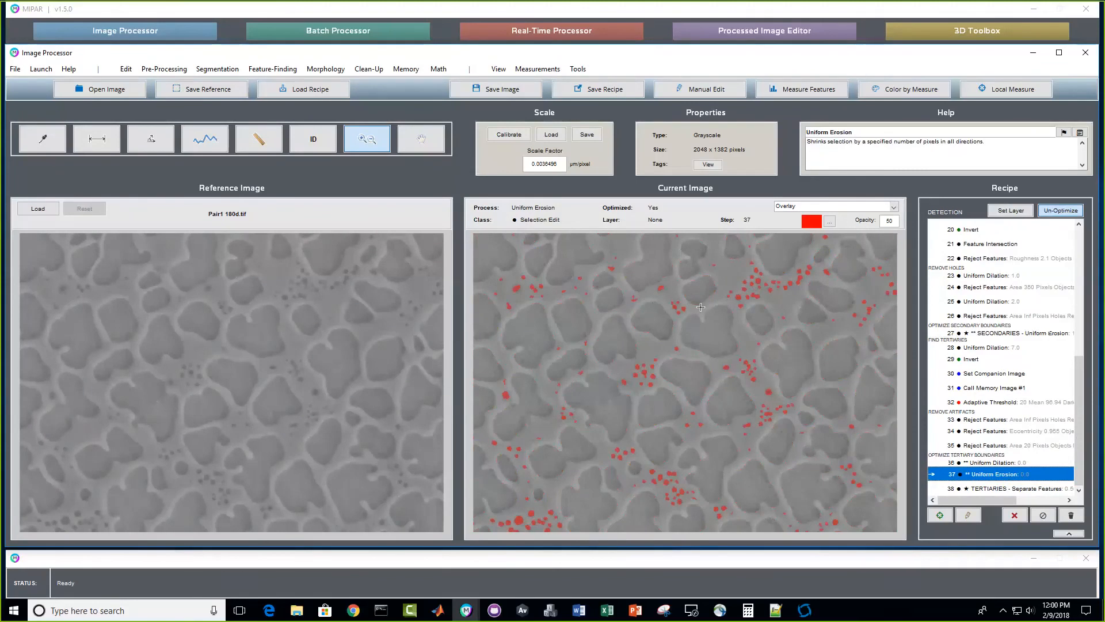
- Show the whole current image in the Layers view, with the secondaries and tertiaries together
scroll(681, 326, "down", 4)
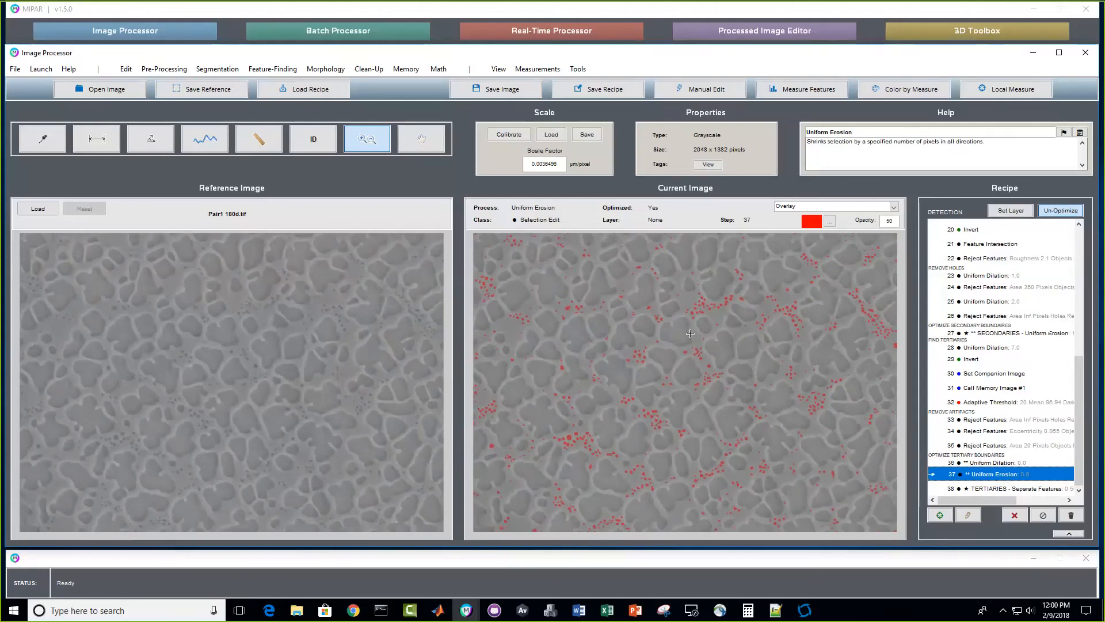
scroll(705, 316, "down", 5)
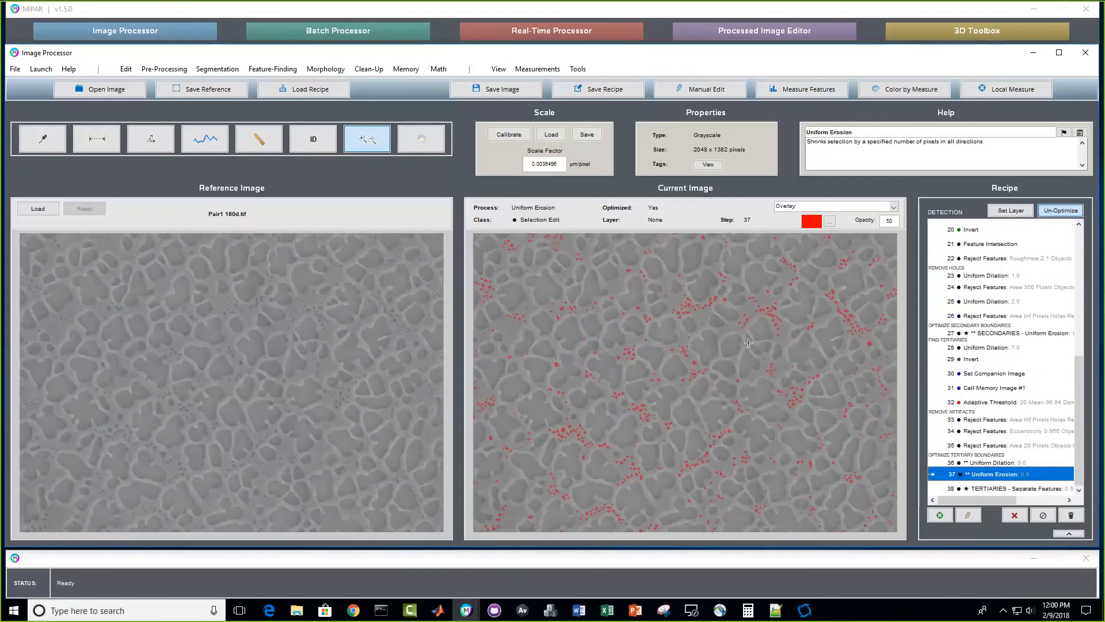
scroll(737, 363, "down", 1)
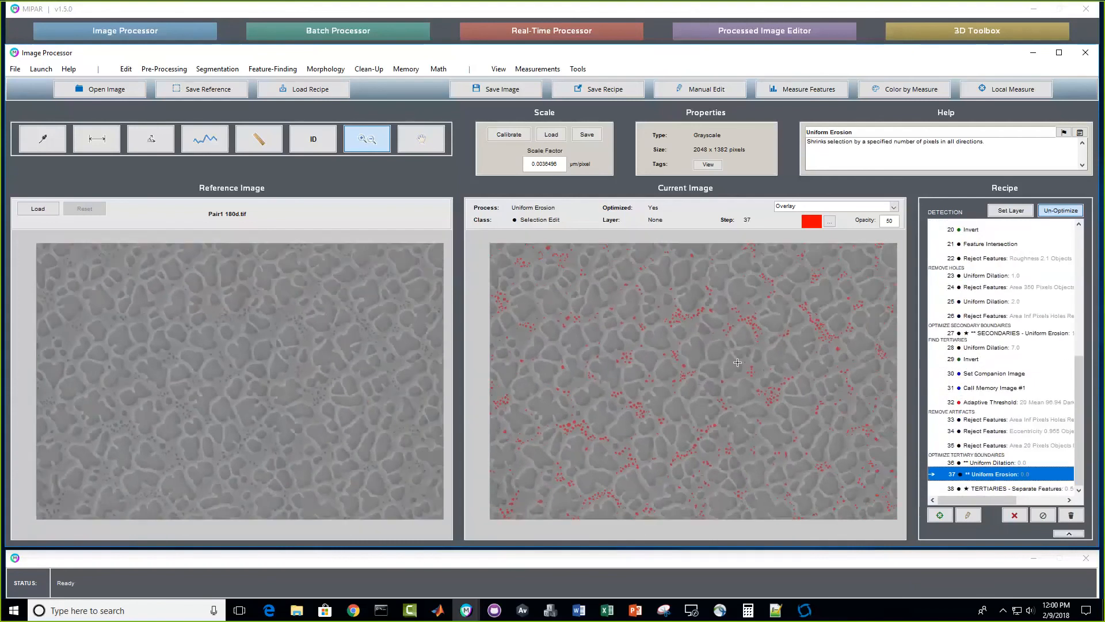
left_click(779, 206)
left_click(785, 240)
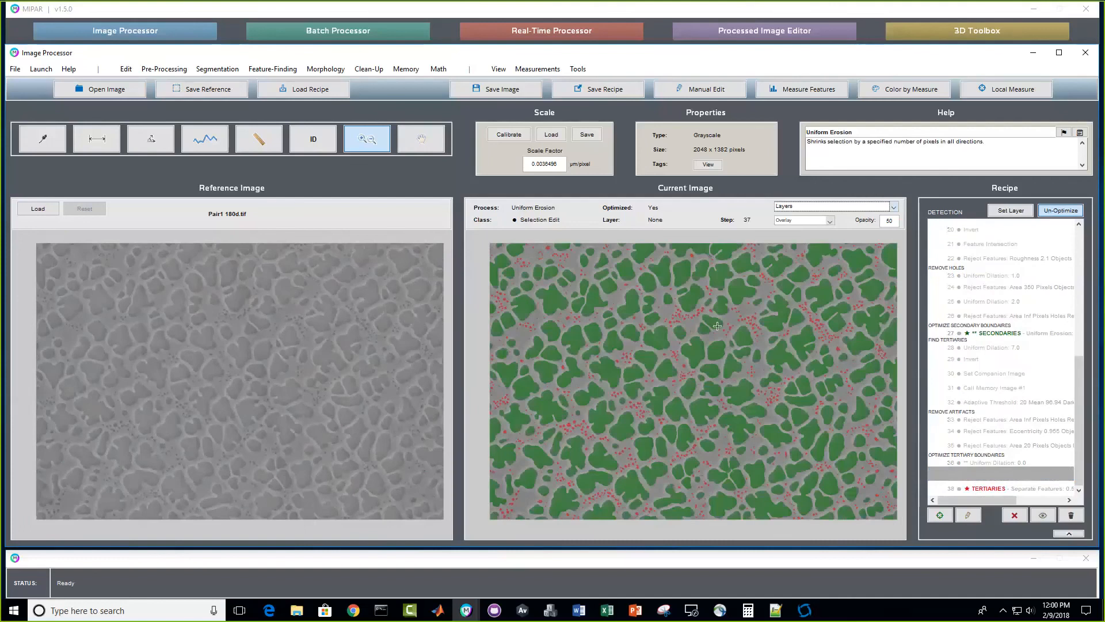